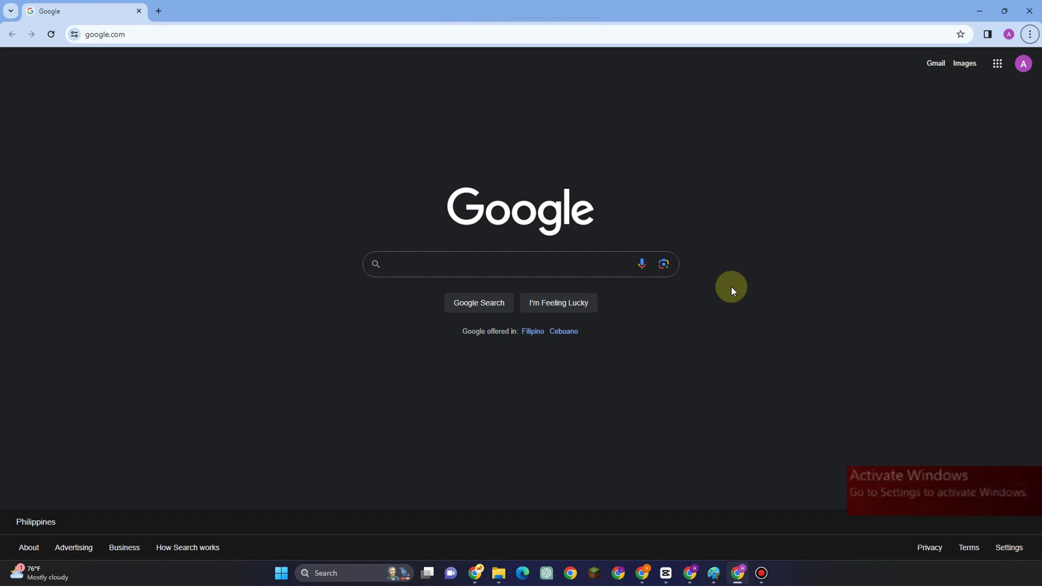
Search for cmd and launch Command Prompt as administrator
click(333, 573)
text(cmd)
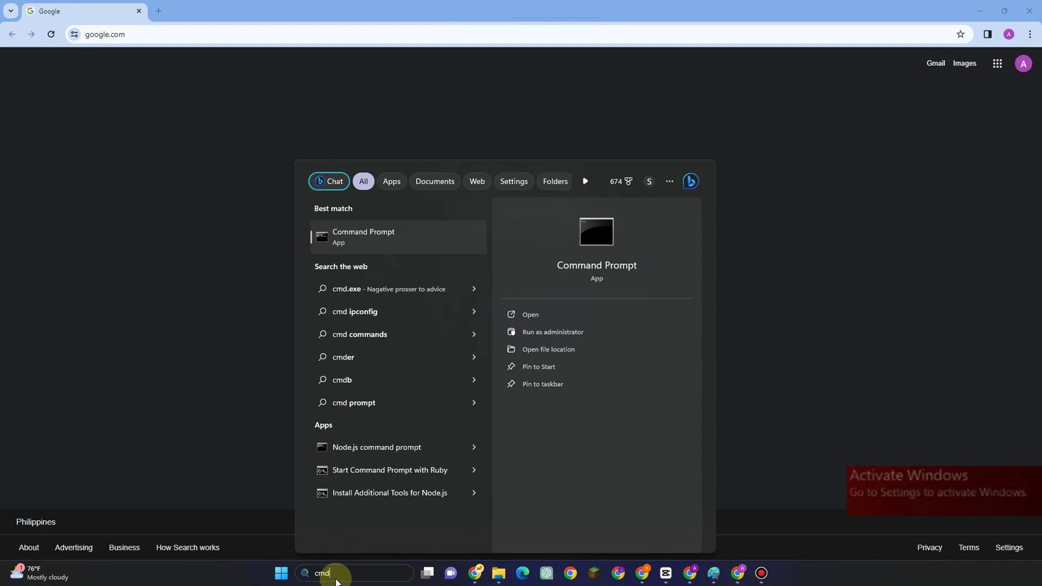
click(546, 332)
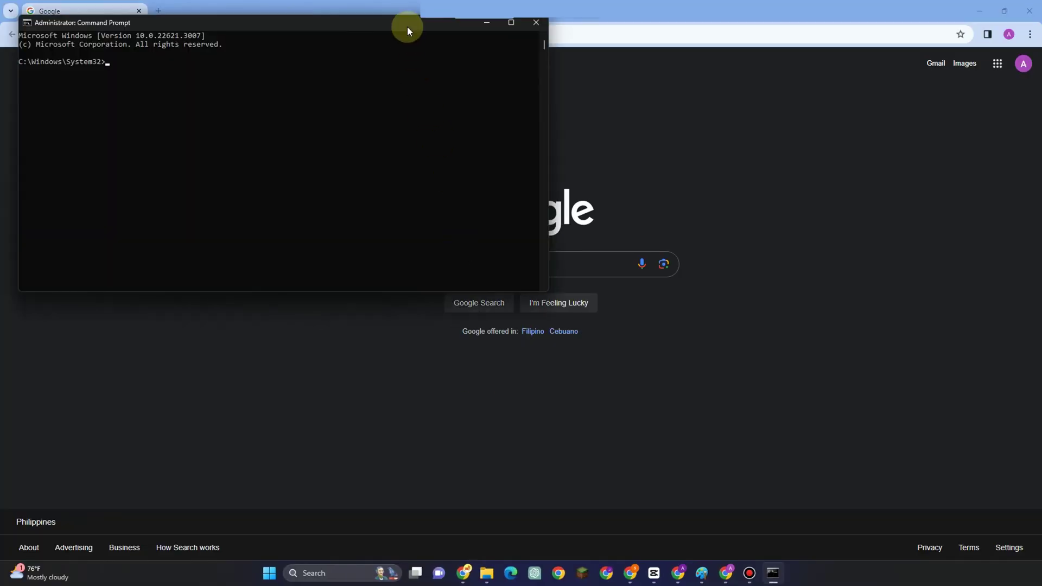
Run slmgr -rearm in the administrator Command Prompt
drag(407, 27, 601, 114)
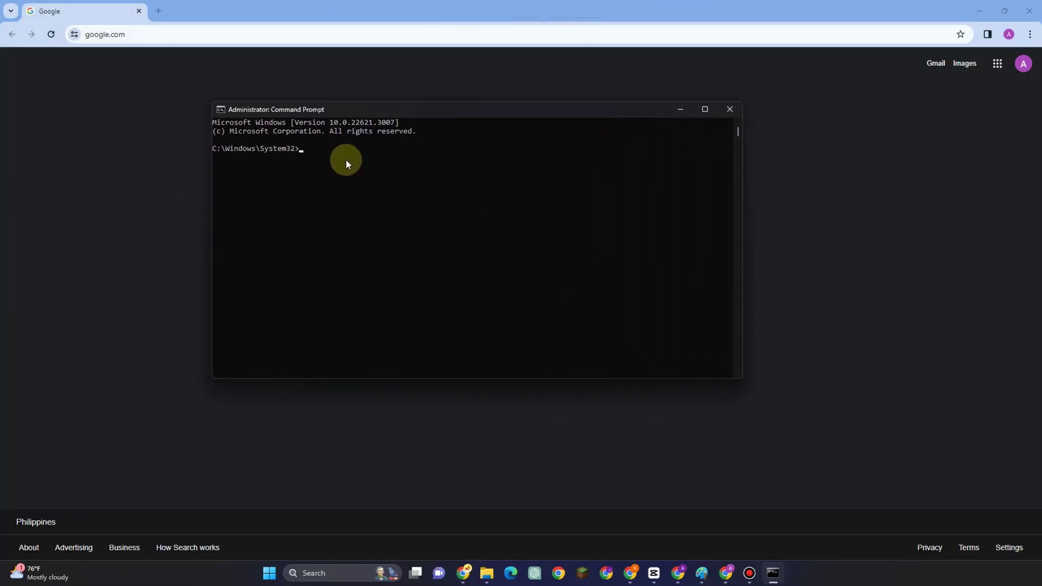
text(slmgr -rearm)
key(Return)
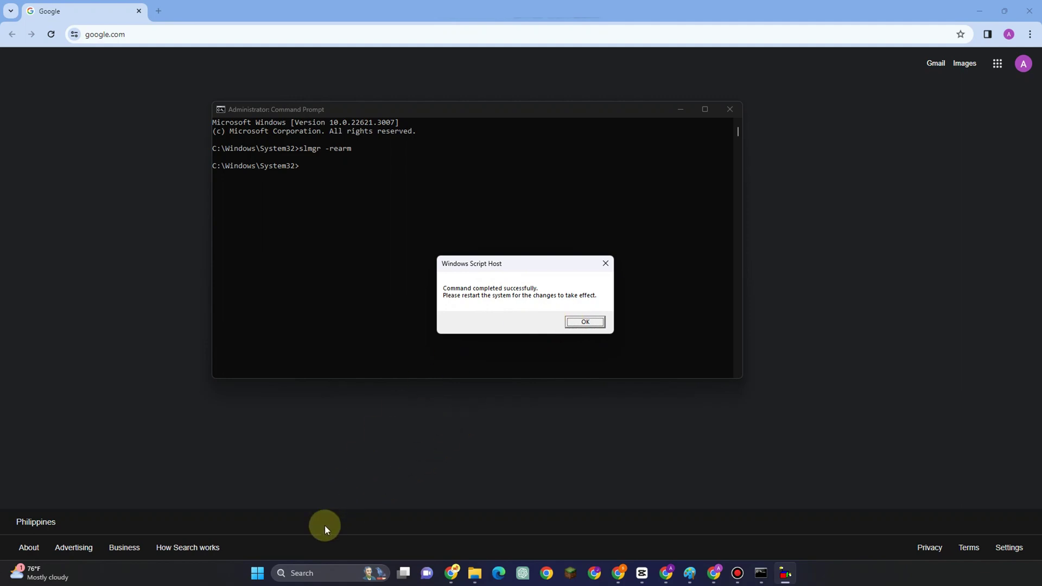
Show and dismiss the Start menu power options, then close the Command Prompt window
click(257, 574)
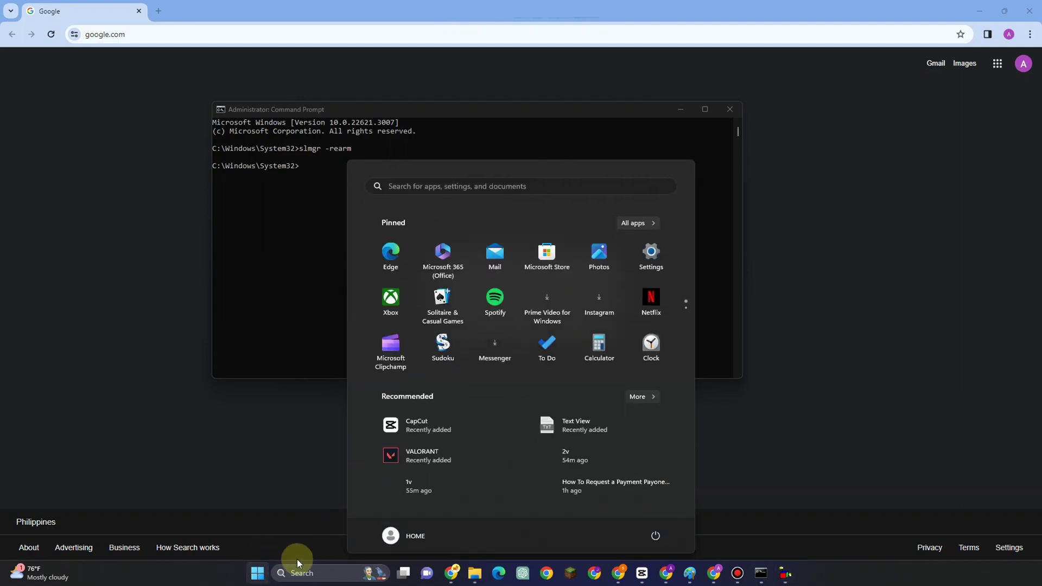
click(654, 534)
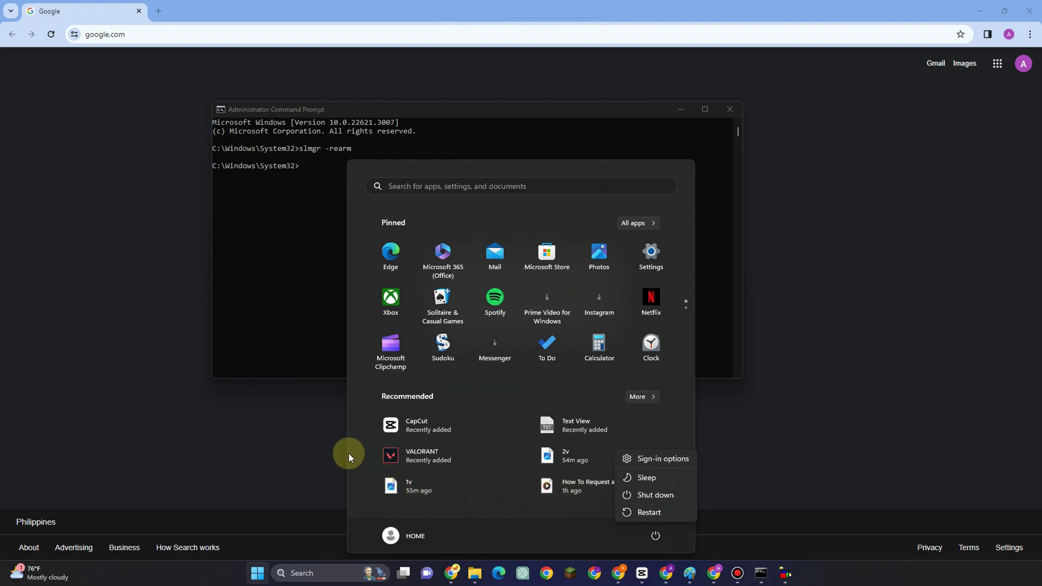
click(321, 448)
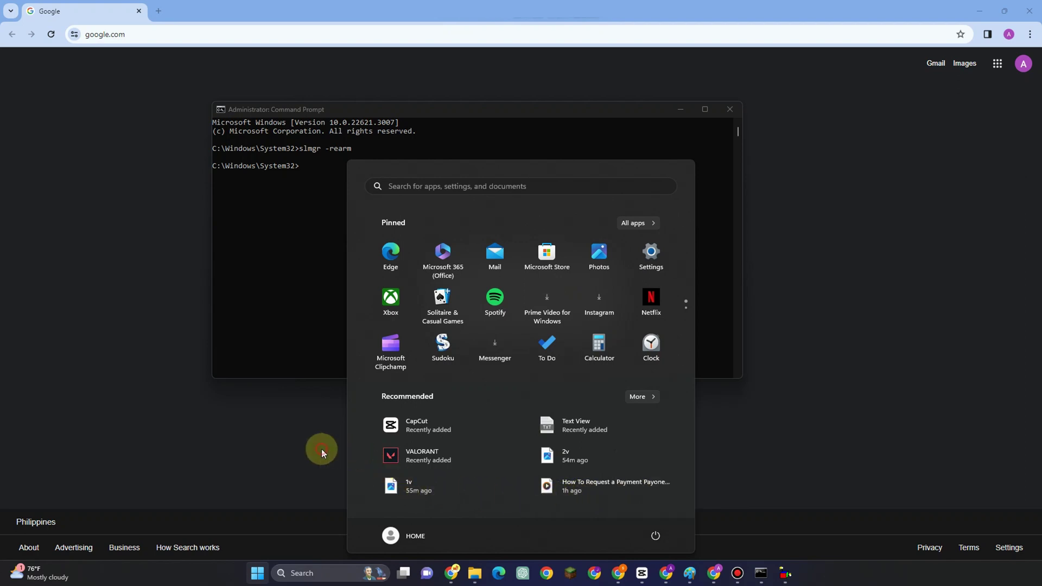
click(829, 175)
click(762, 573)
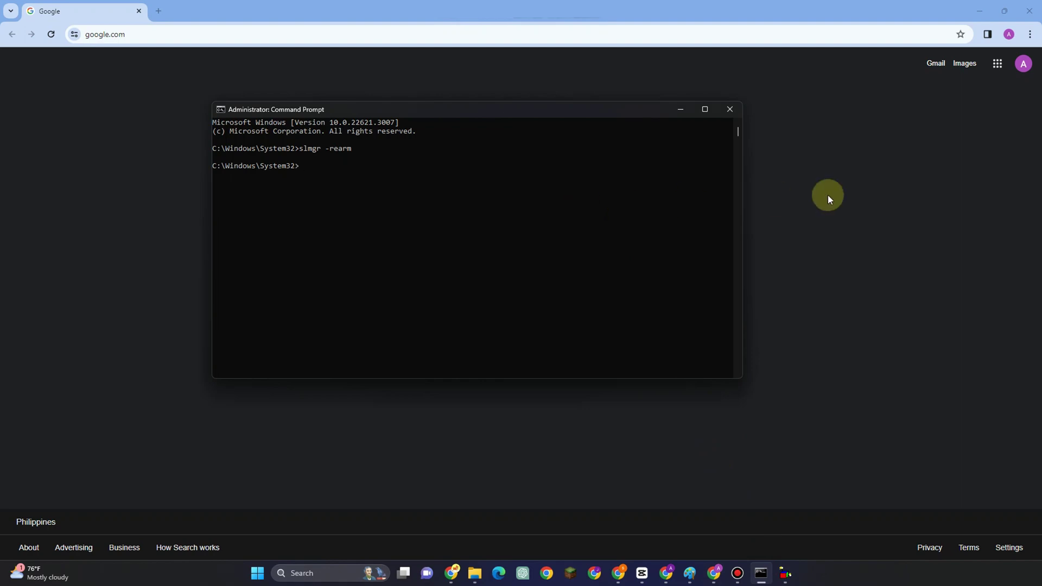
click(844, 194)
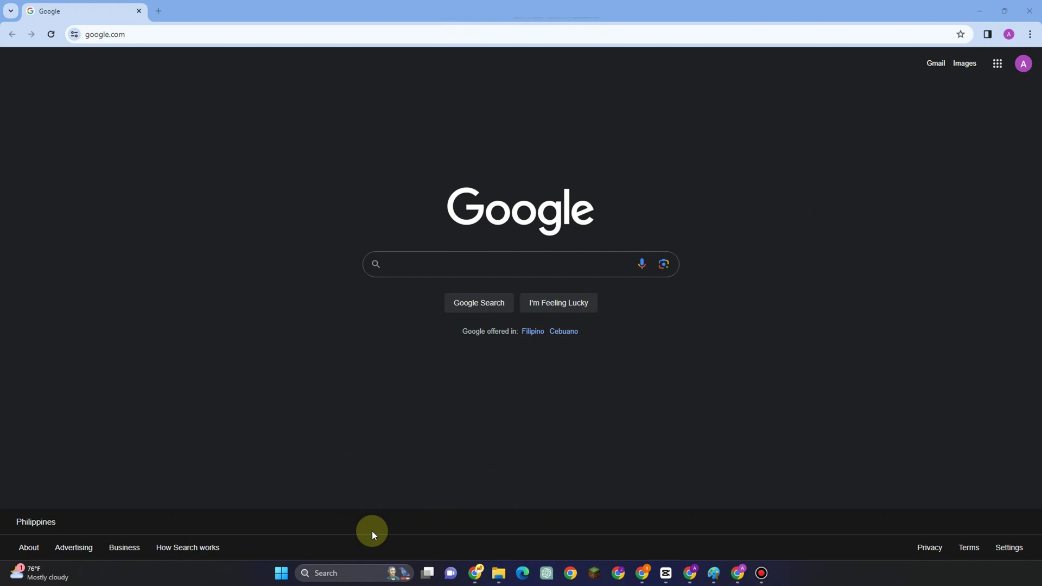
Search 'control' and open Control Panel's All Control Panel Items view
click(337, 573)
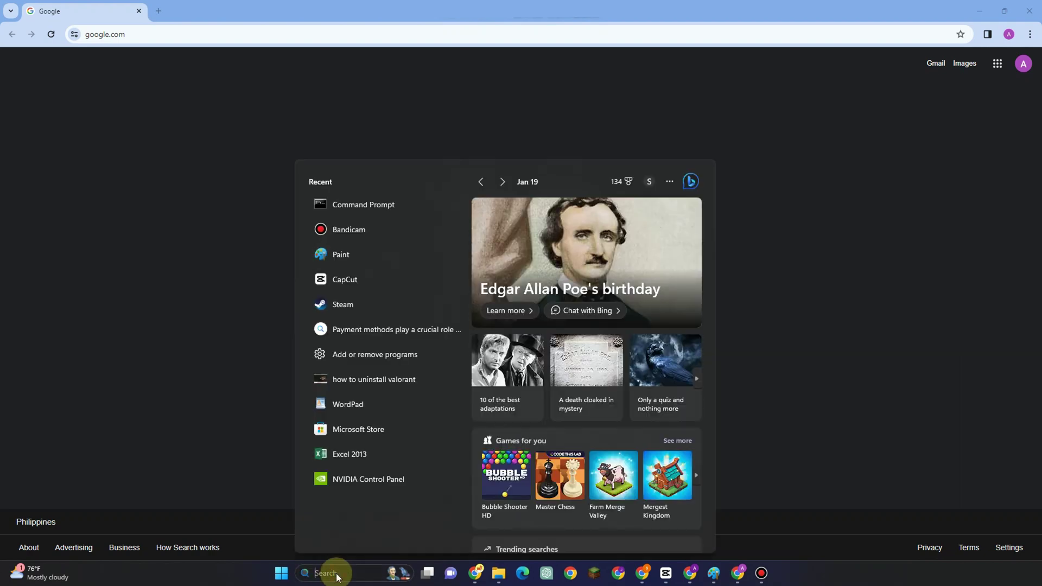
text(control)
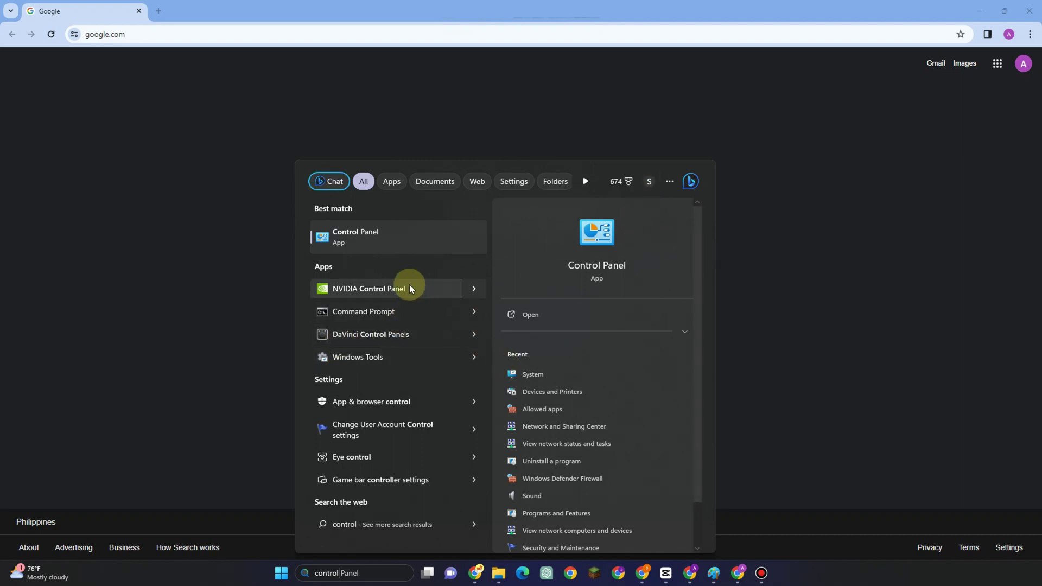
click(537, 314)
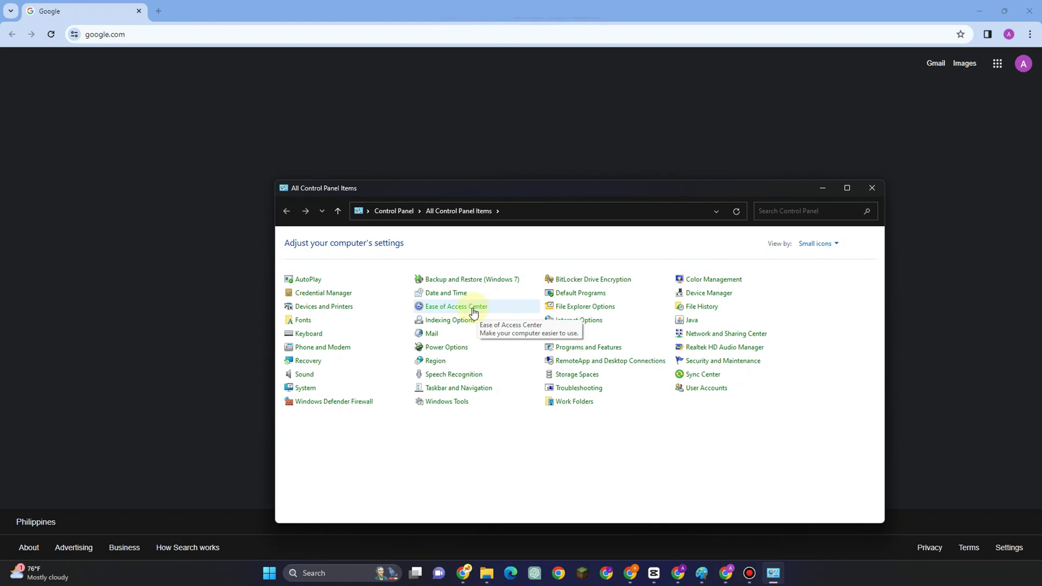
Turn on 'Remove background images (where available)' under Make the computer easier to see, and apply
click(472, 308)
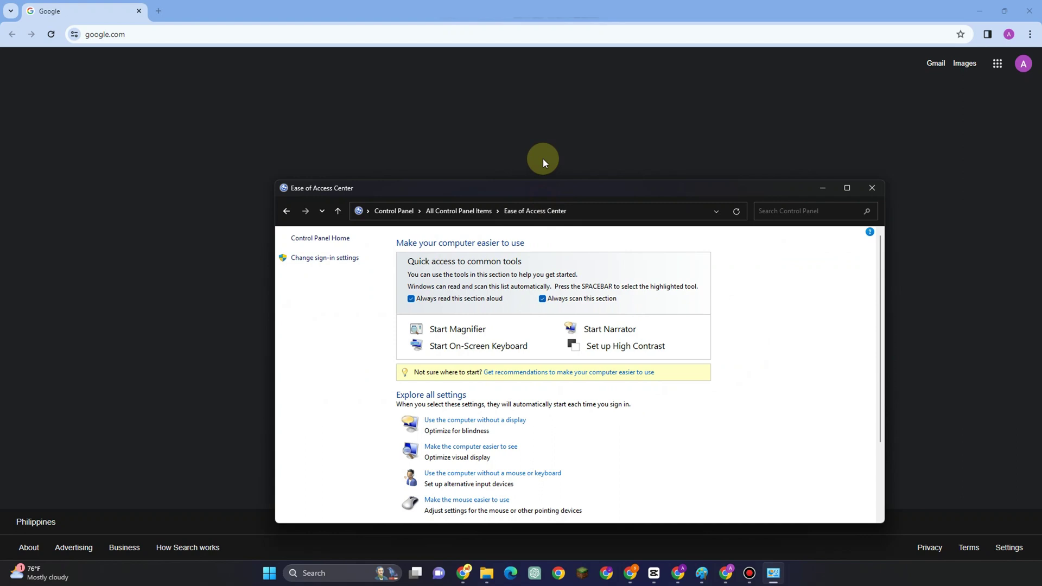
drag(543, 190, 548, 114)
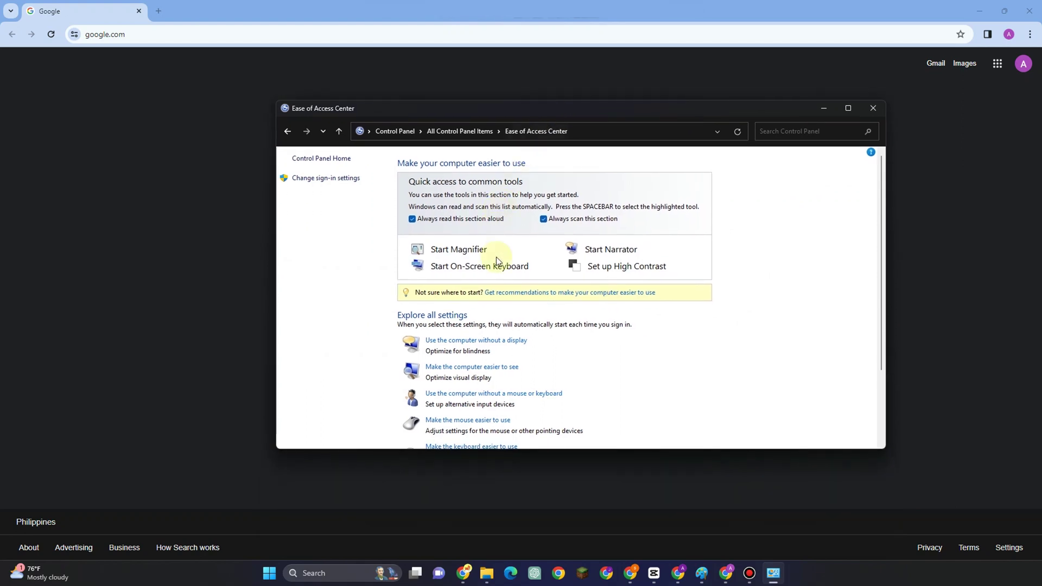
click(476, 367)
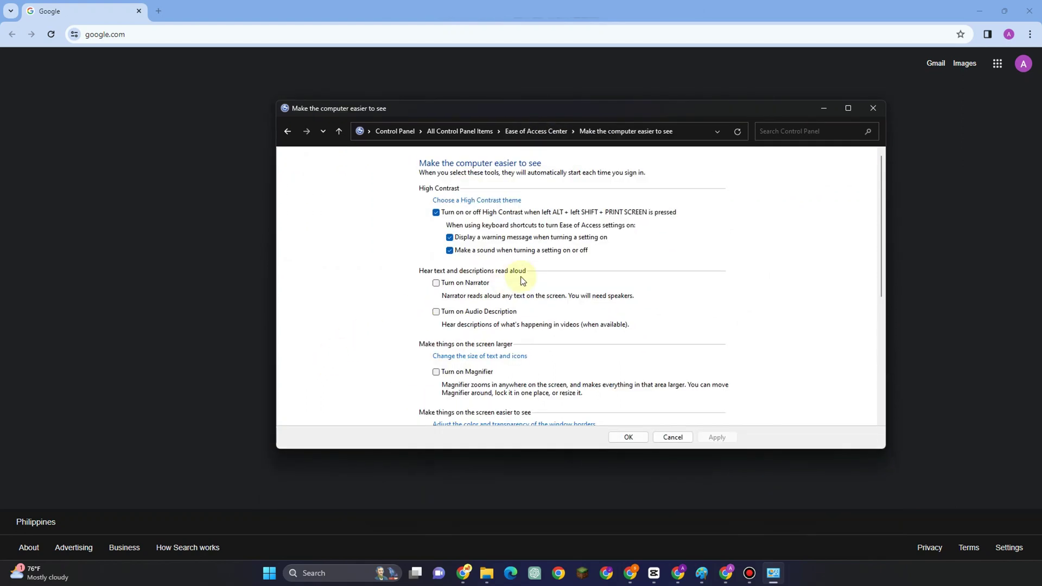
scroll(558, 315, down, 5)
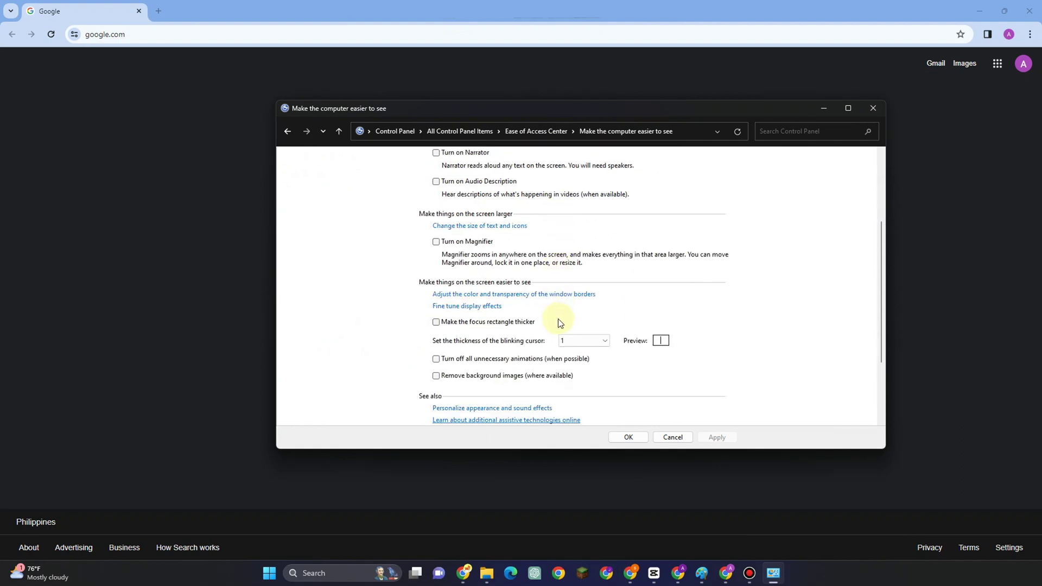
click(436, 376)
click(708, 439)
click(629, 437)
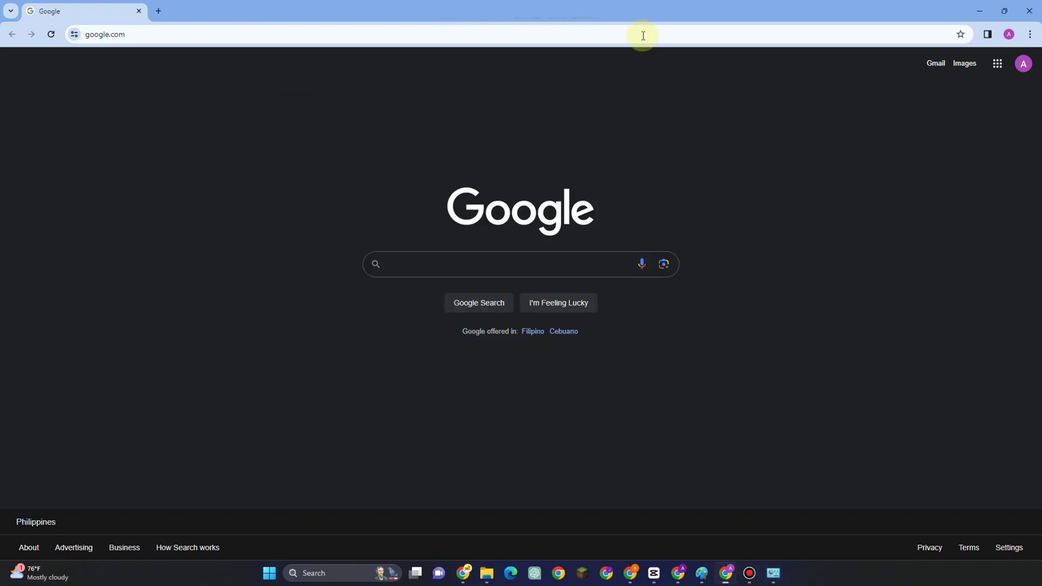
Search 'reg' and open Registry Editor
click(362, 570)
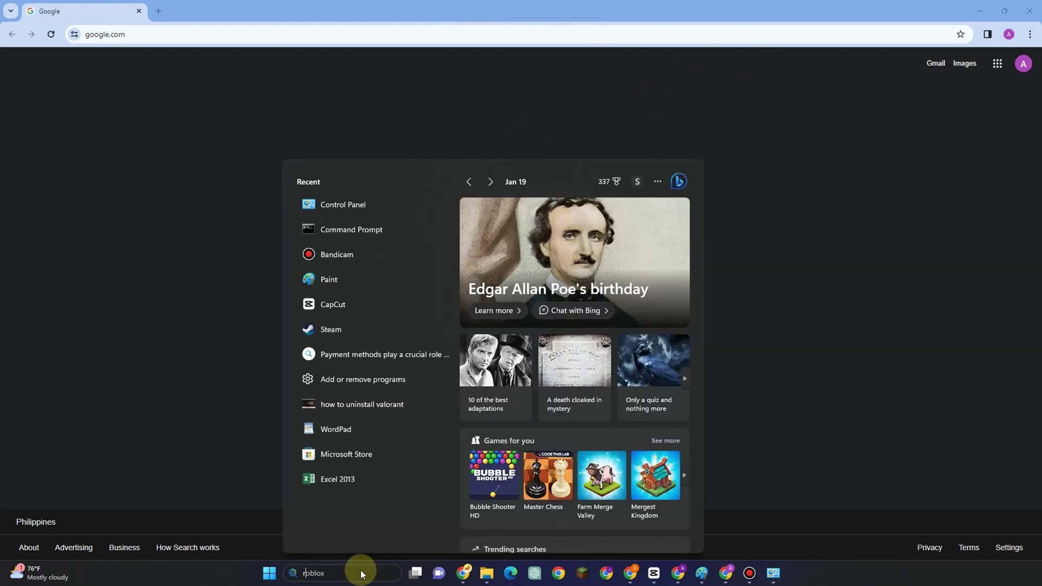
text(registry Editor)
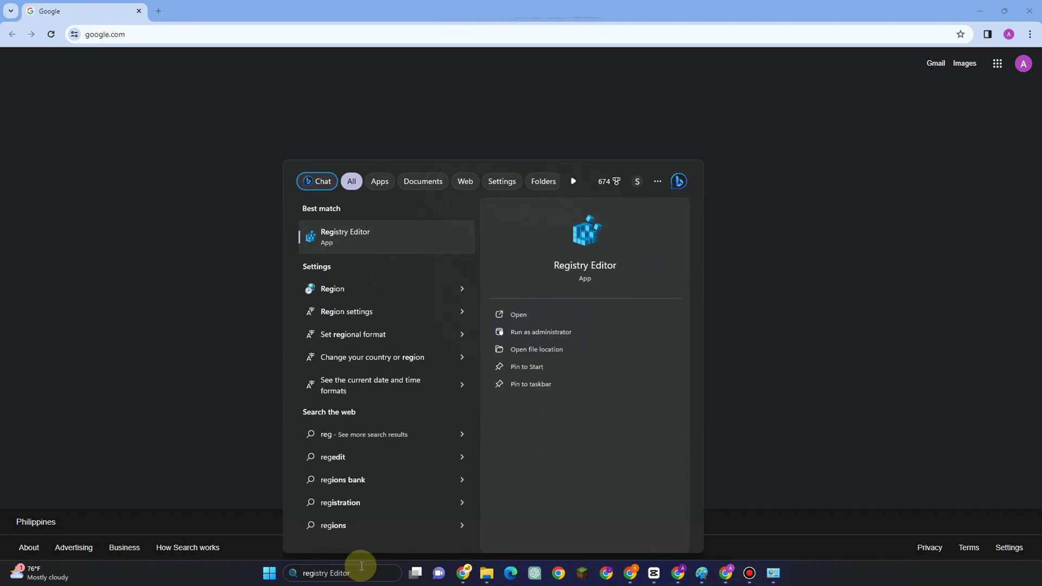
click(533, 317)
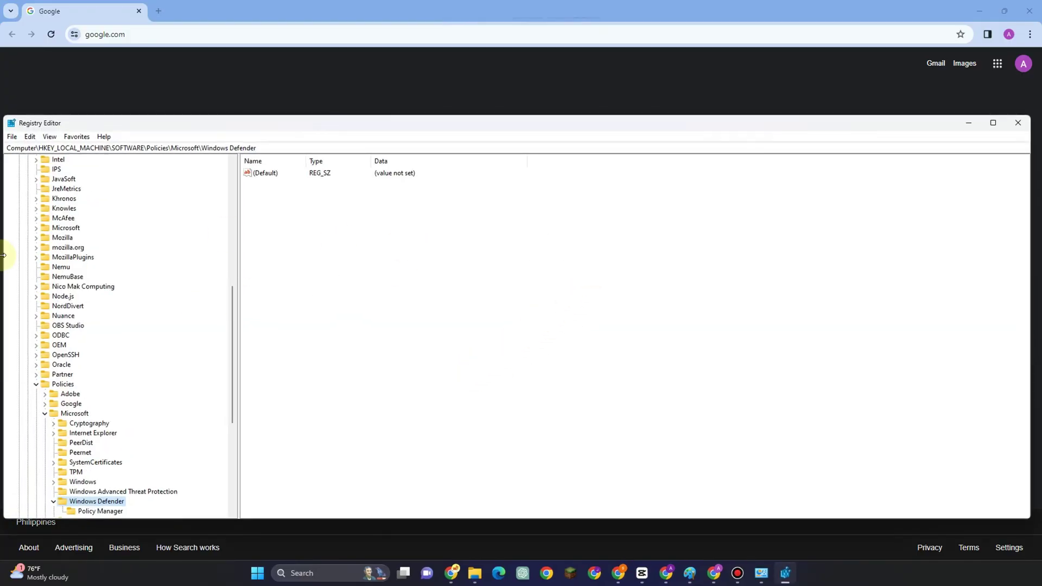
scroll(71, 249, up, 11)
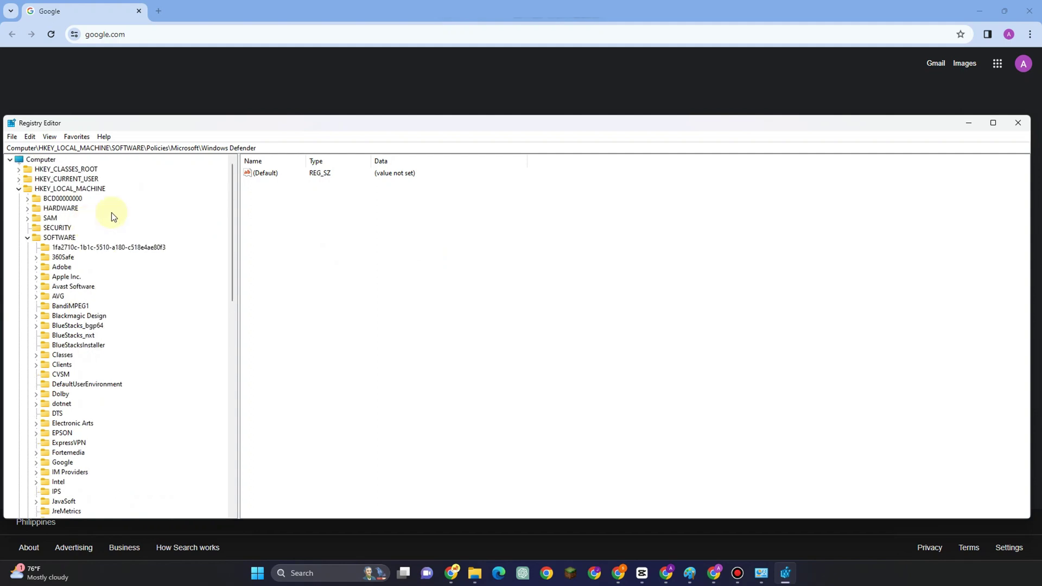
Navigate to HKEY_CURRENT_USER\Control Panel\Desktop and select the PaintDesktopVersion value
double_click(73, 179)
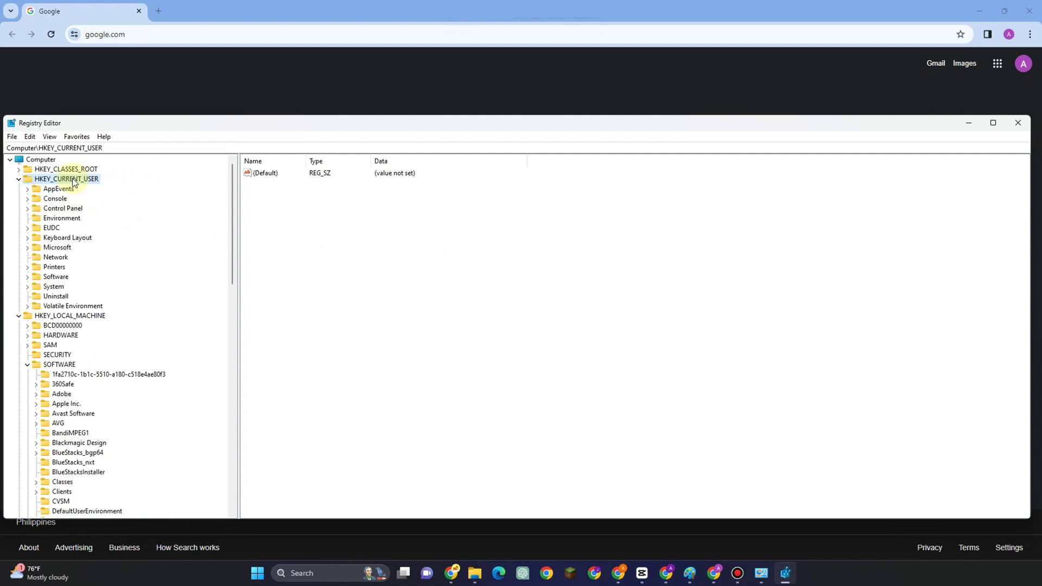
double_click(73, 207)
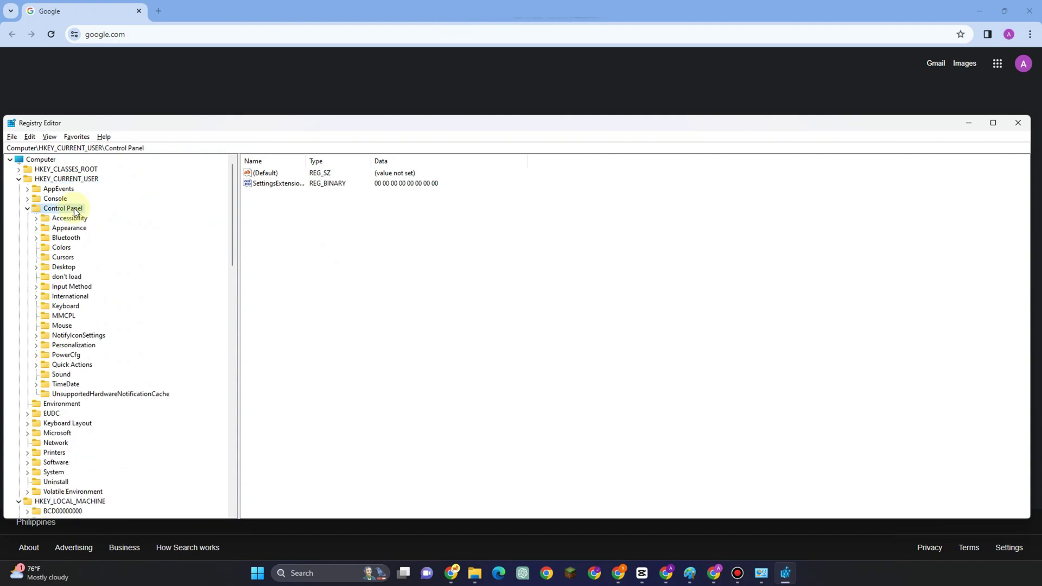
click(354, 68)
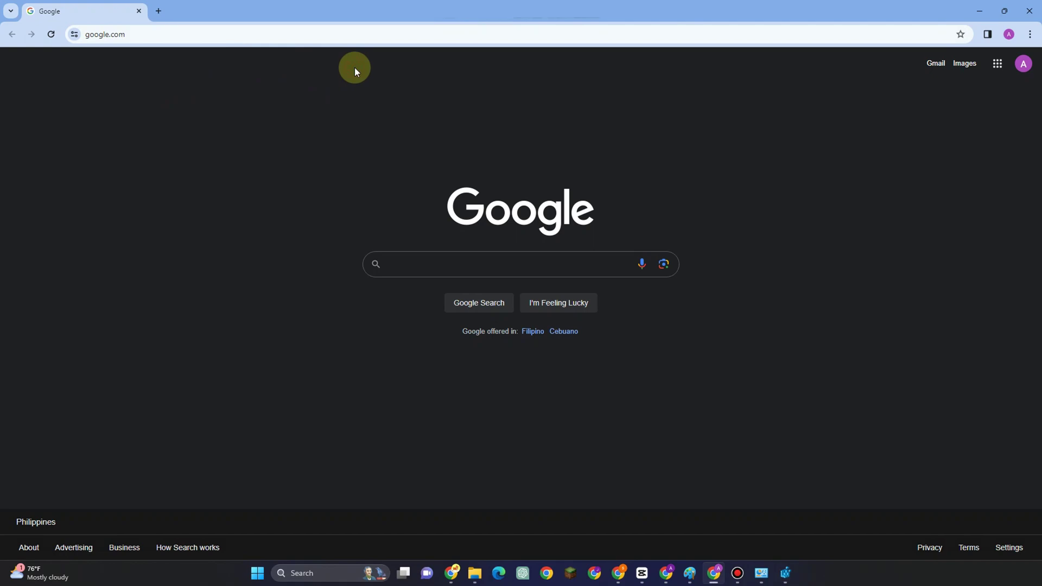
key(alt+Tab)
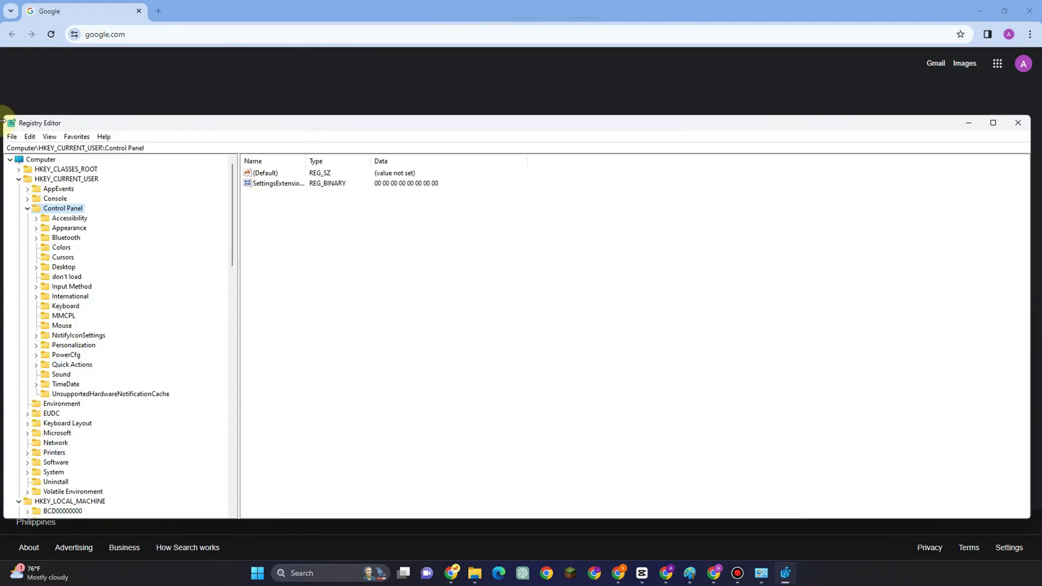
double_click(64, 267)
scroll(260, 250, down, 5)
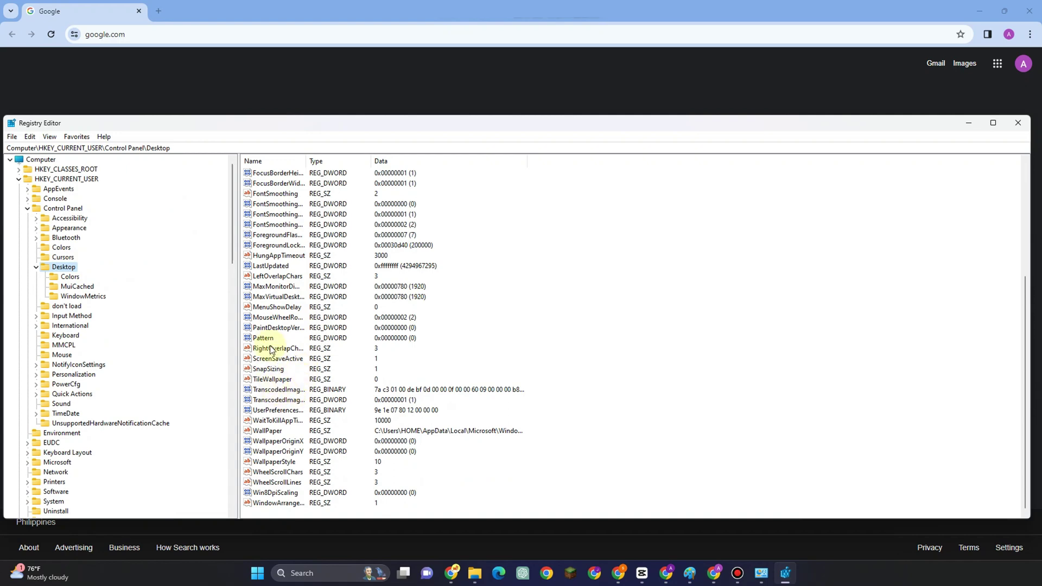
click(272, 328)
Set PaintDesktopVersion's value data to 0 and confirm
double_click(271, 328)
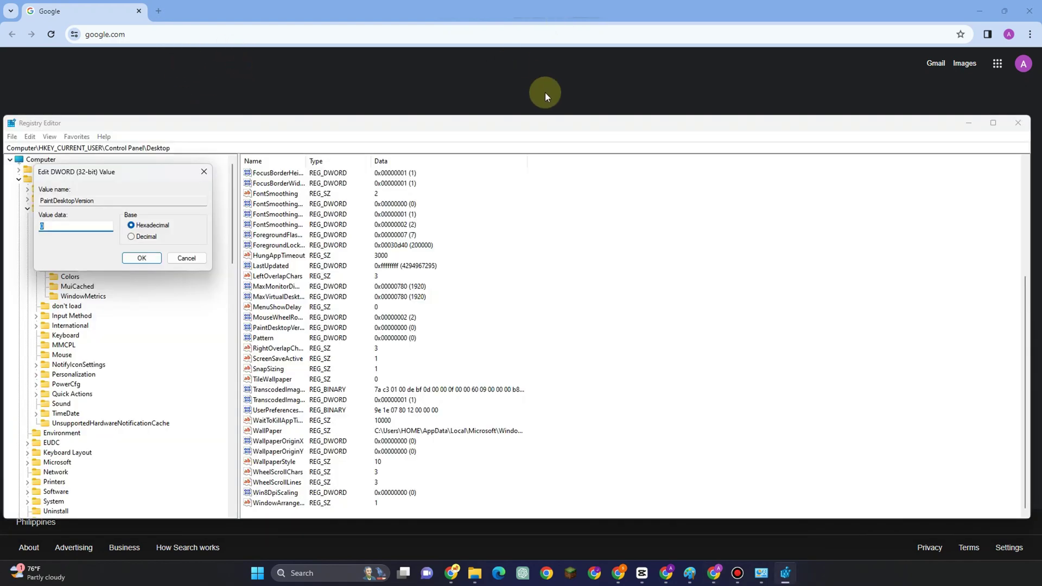
click(74, 225)
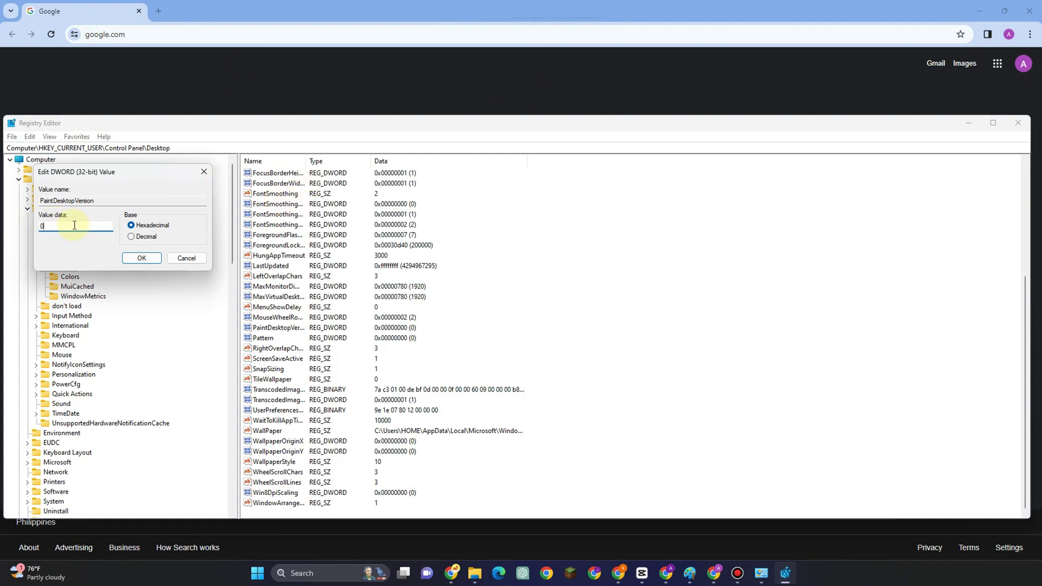
key(BackSpace)
text(0)
click(152, 257)
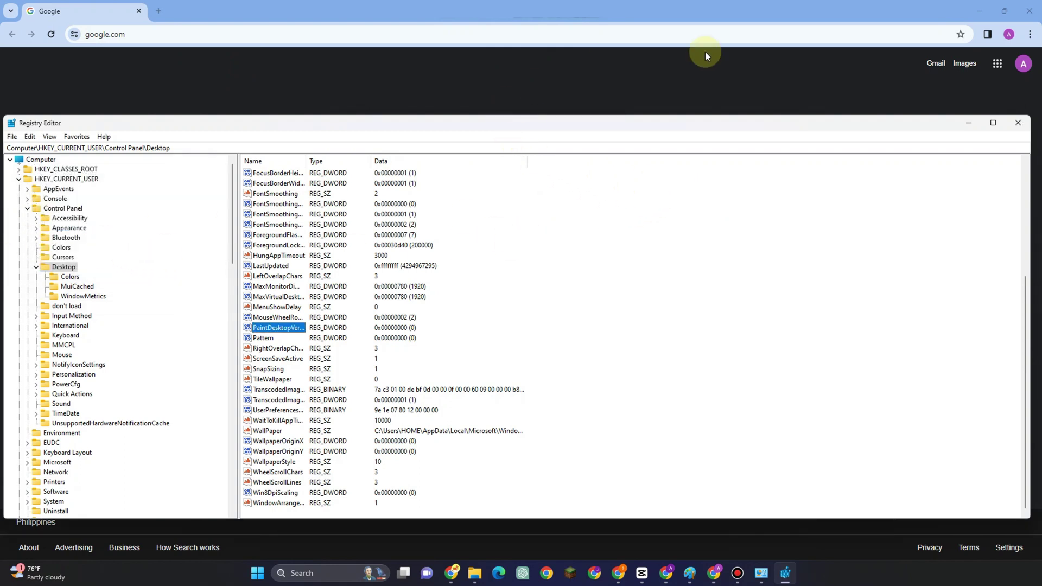
Close Registry Editor
click(1018, 124)
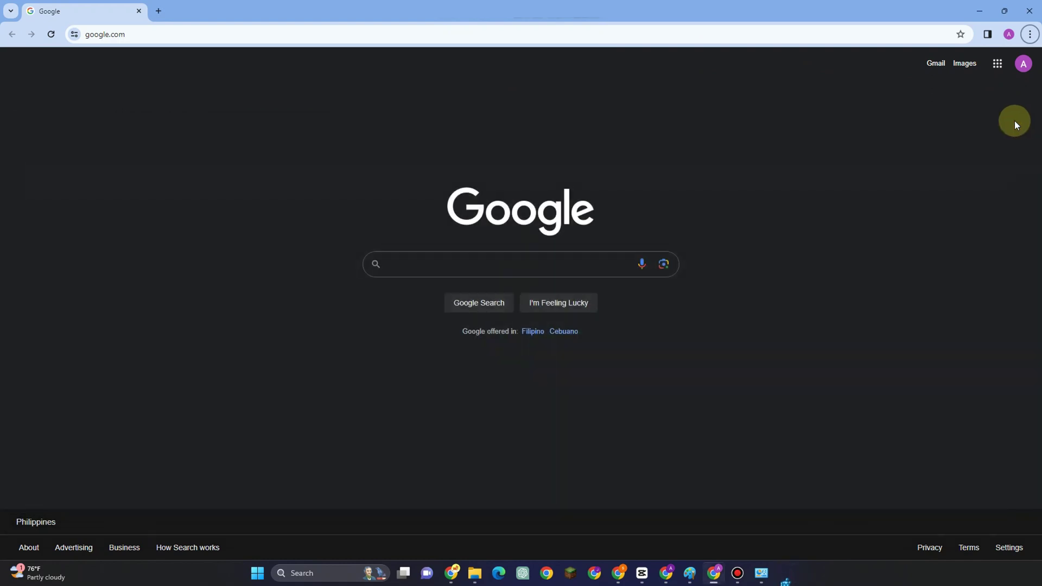